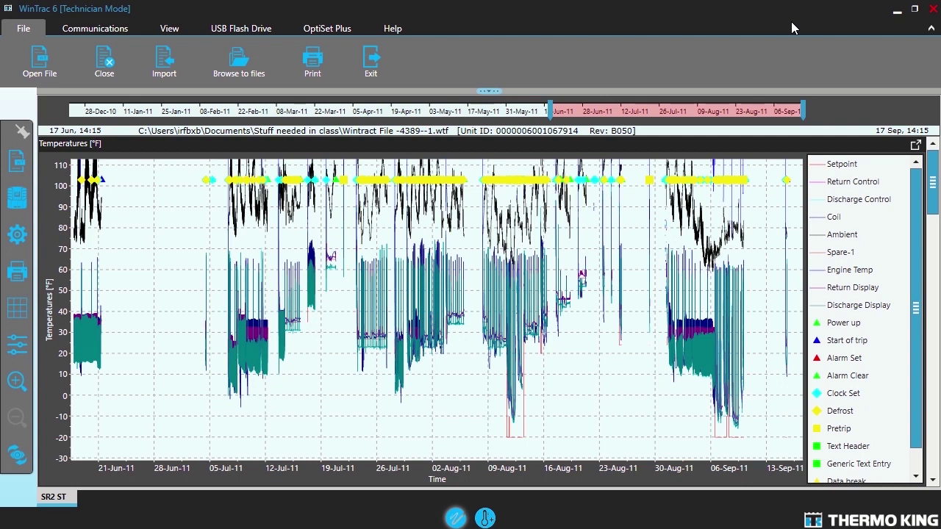
Open the tabular data view of the temperature graph, maximize it, and filter it to Shutdown Alarms only.
{"action": "double_click", "coordinate": [505, 275]}
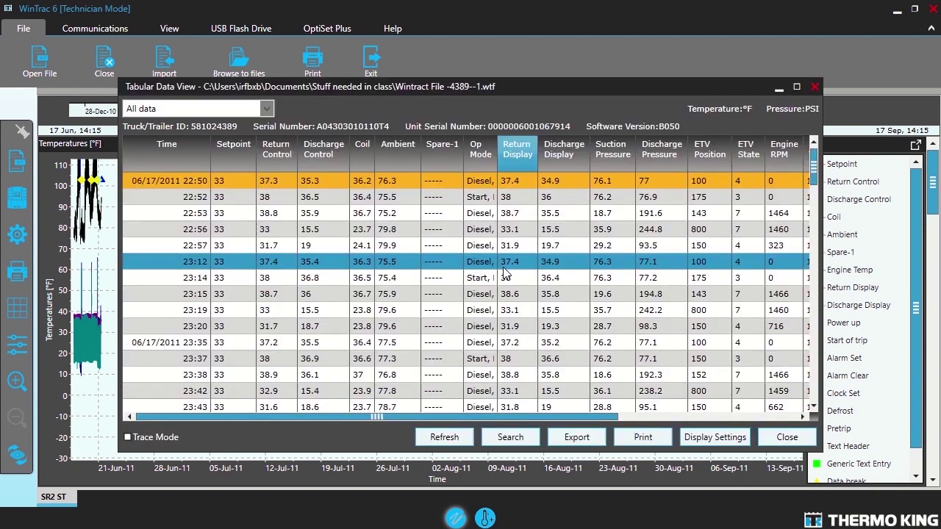
{"action": "left_click", "coordinate": [801, 88]}
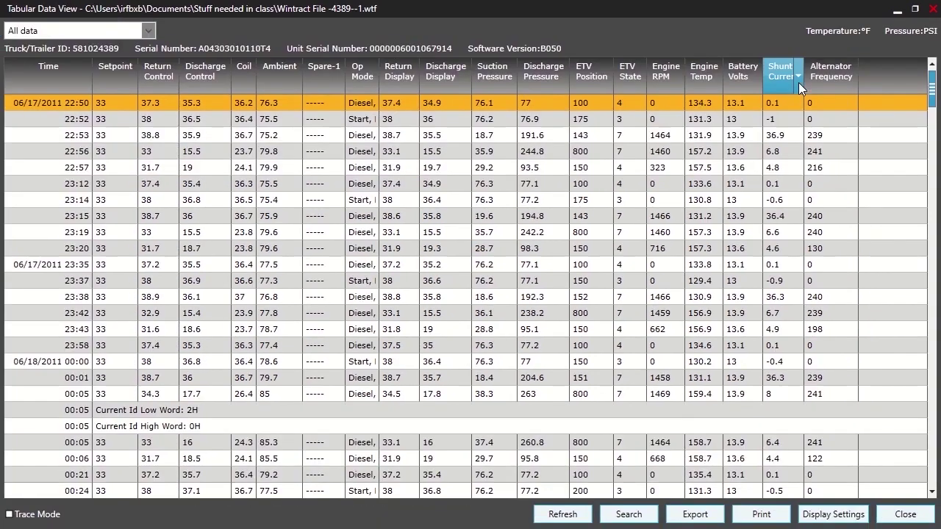
{"action": "left_click", "coordinate": [149, 33]}
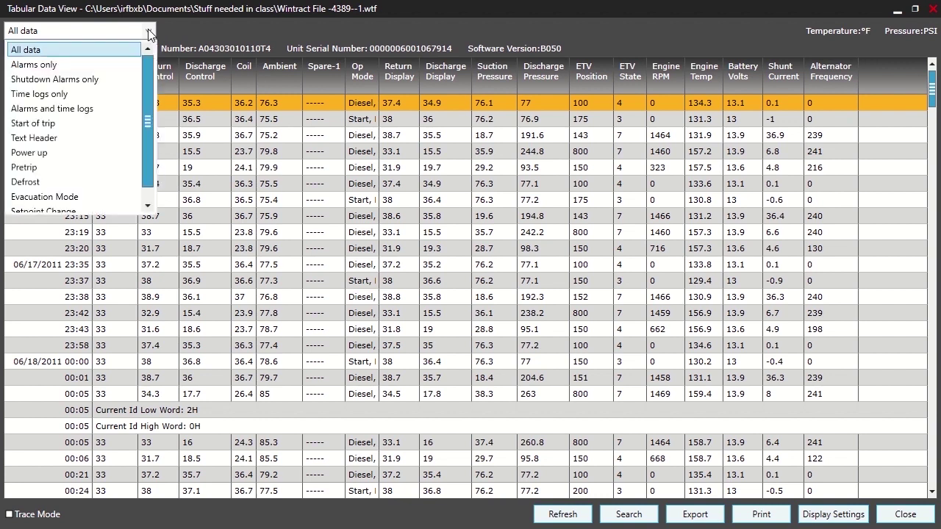
{"action": "left_click", "coordinate": [73, 79]}
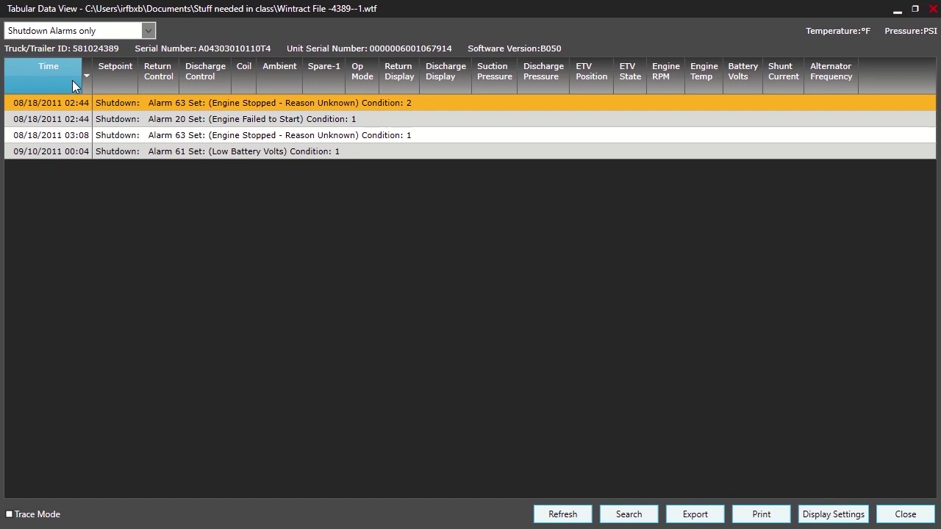
Mark the 08/18/2011 03:08 shutdown row for Alarm 63 (Engine Stopped - Reason Unknown).
{"action": "left_click", "coordinate": [118, 137]}
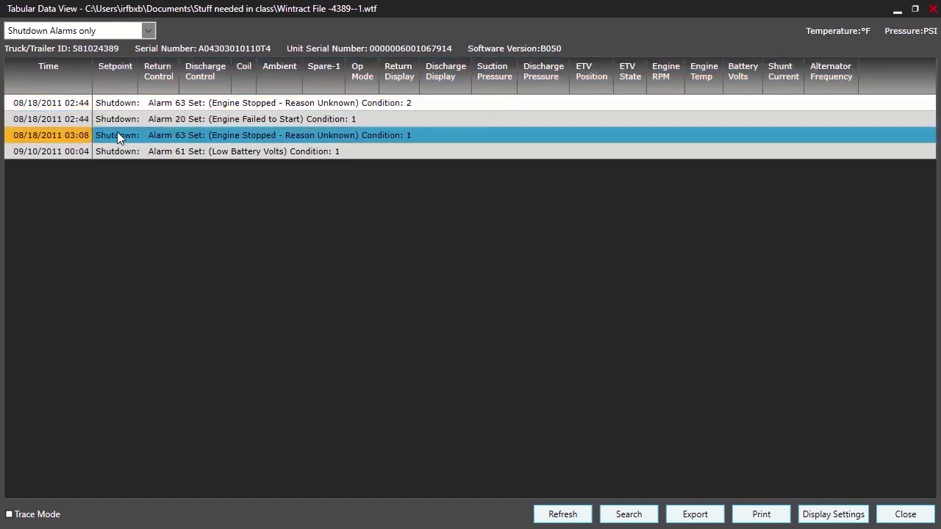
{"action": "right_click", "coordinate": [117, 135]}
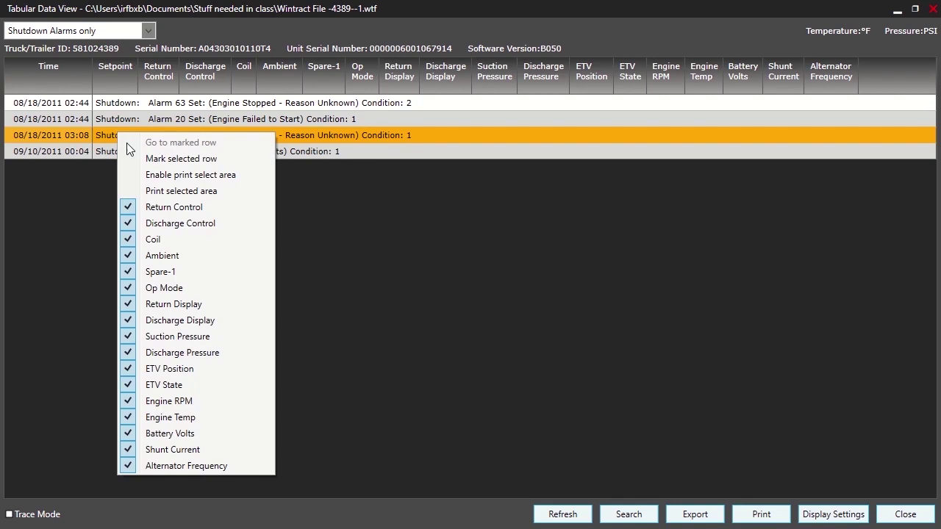
{"action": "left_click", "coordinate": [151, 158]}
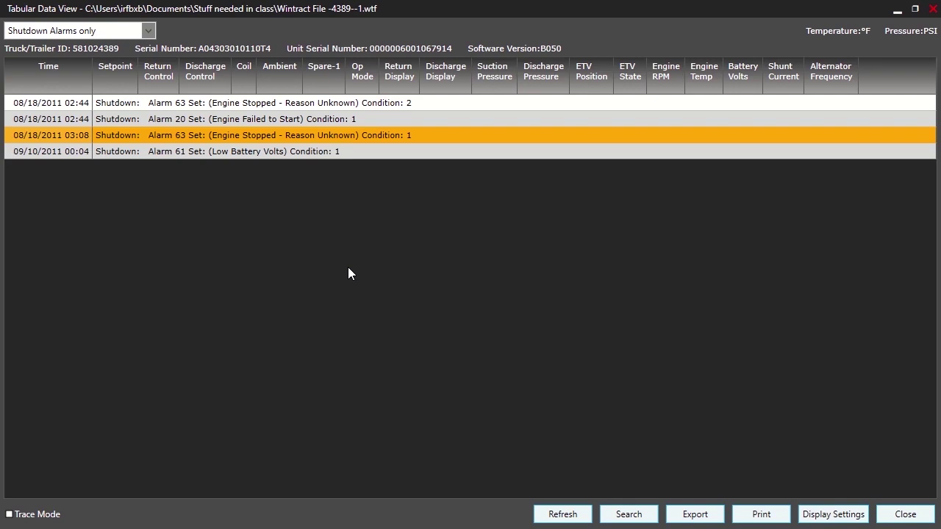
Switch the table back to All data and go to the marked Alarm 63 row to view its surrounding records.
{"action": "left_click", "coordinate": [150, 31]}
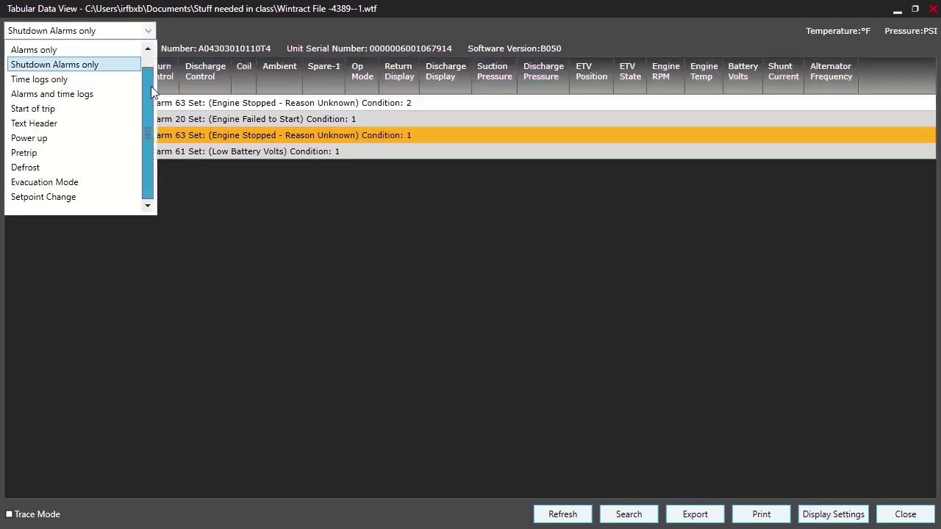
{"action": "scroll", "coordinate": [150, 90], "scroll_direction": "up", "scroll_amount": 1}
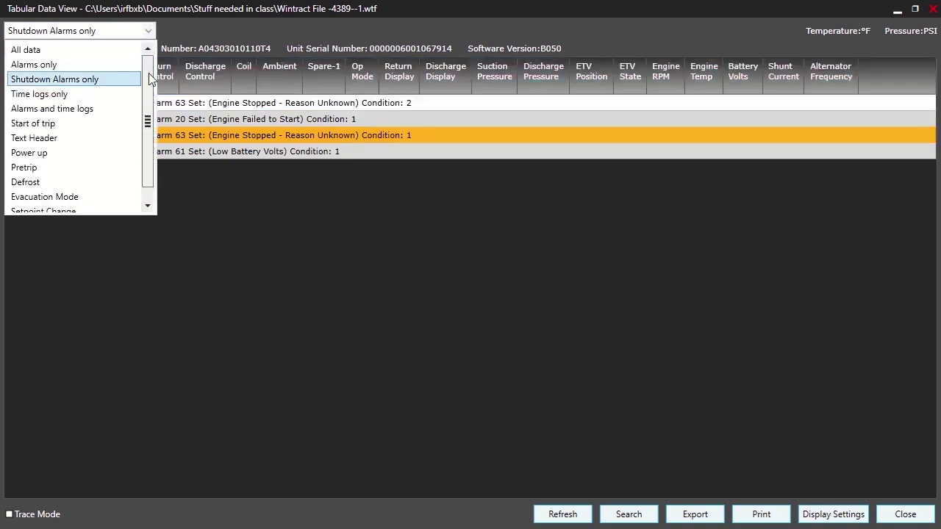
{"action": "left_click", "coordinate": [51, 50]}
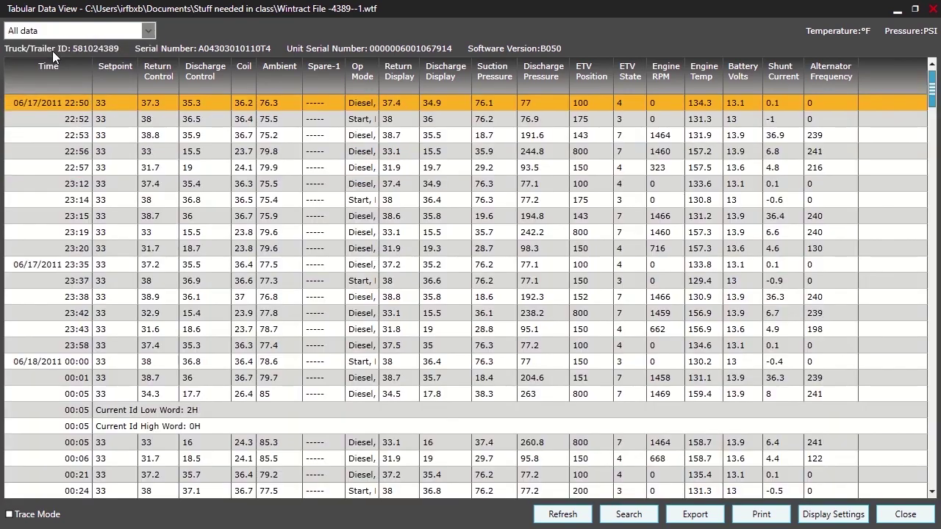
{"action": "right_click", "coordinate": [367, 154]}
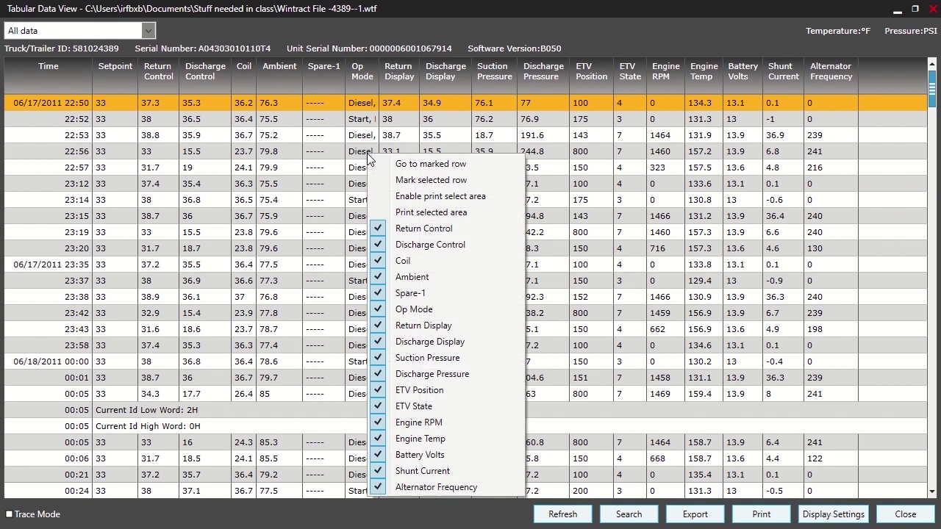
{"action": "left_click", "coordinate": [407, 165]}
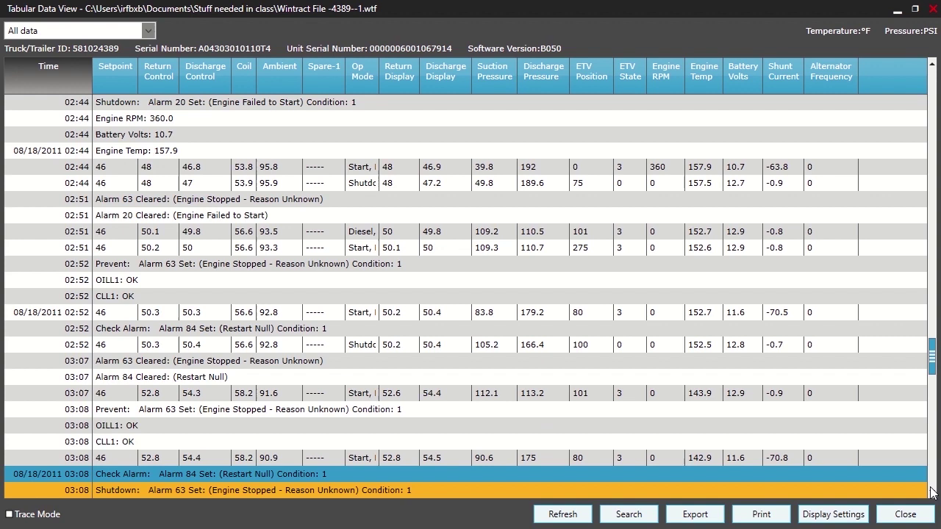
{"action": "left_click_drag", "start_coordinate": [932, 491], "coordinate": [932, 493]}
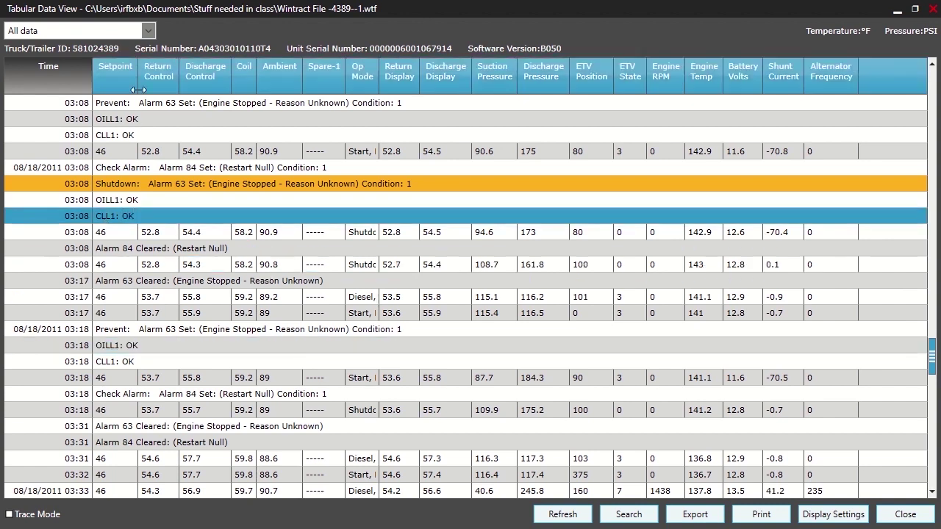
Filter the table to show only Defrost entries and examine the timed and variable differential defrosts.
{"action": "left_click", "coordinate": [149, 31]}
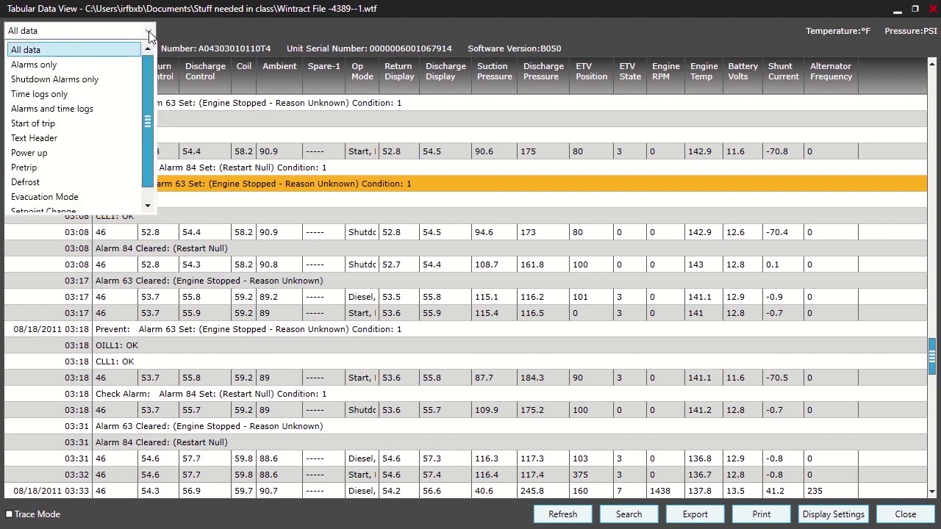
{"action": "left_click", "coordinate": [26, 182]}
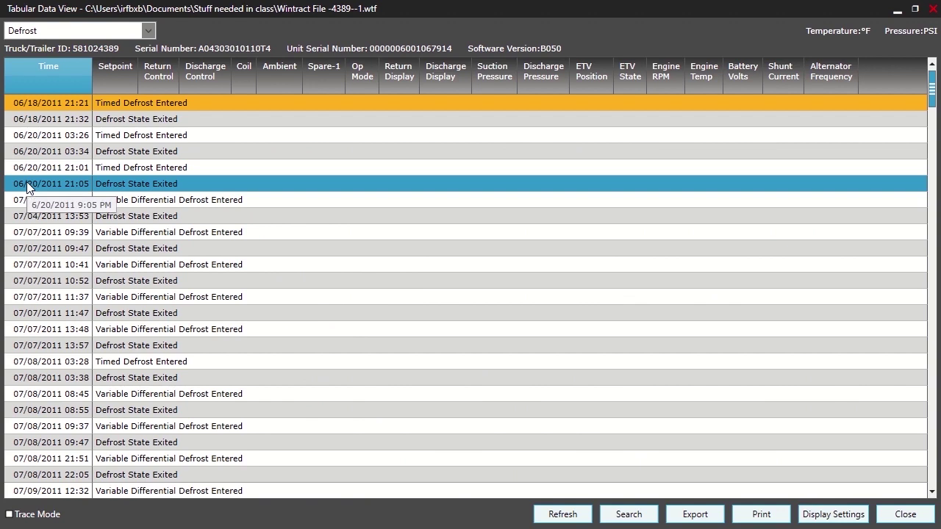
{"action": "left_click", "coordinate": [115, 170]}
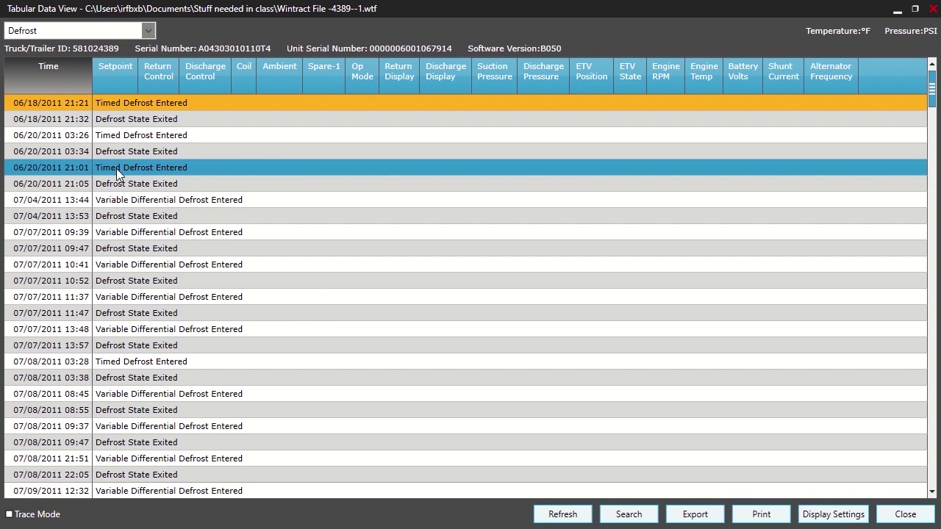
{"action": "left_click", "coordinate": [108, 200]}
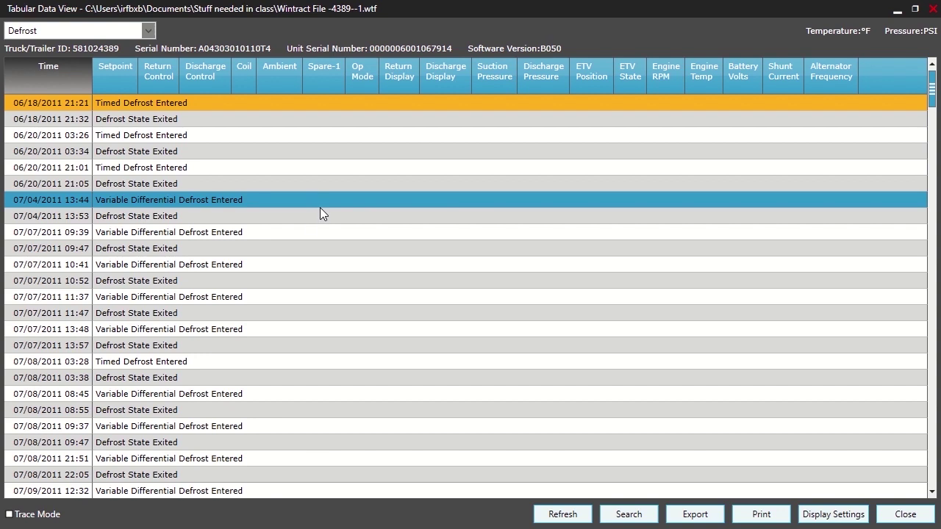
Mark the 07/07/2011 13:48 Variable Differential Defrost Entered row.
{"action": "left_click", "coordinate": [159, 329]}
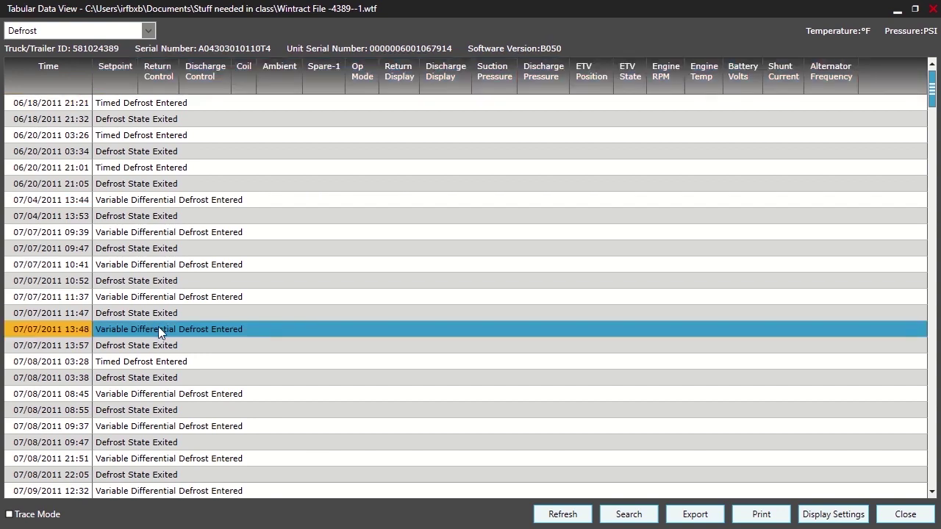
{"action": "right_click", "coordinate": [158, 327]}
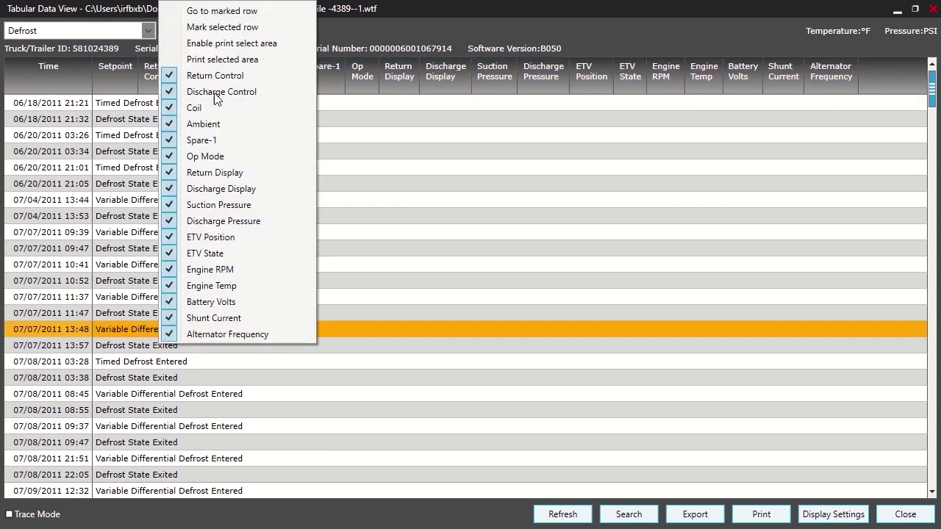
{"action": "left_click", "coordinate": [229, 32]}
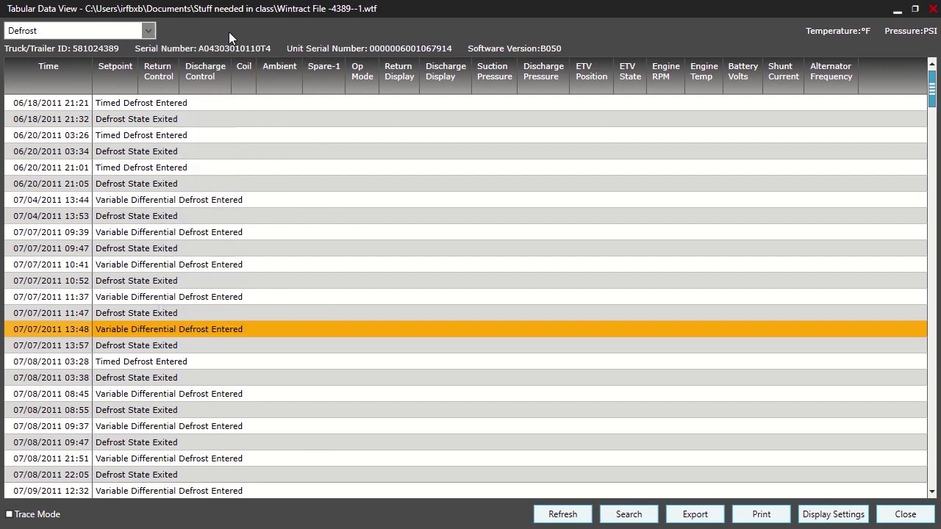
Return the table to All data and go to the marked defrost row, bringing the records that follow it into view.
{"action": "left_click", "coordinate": [148, 31]}
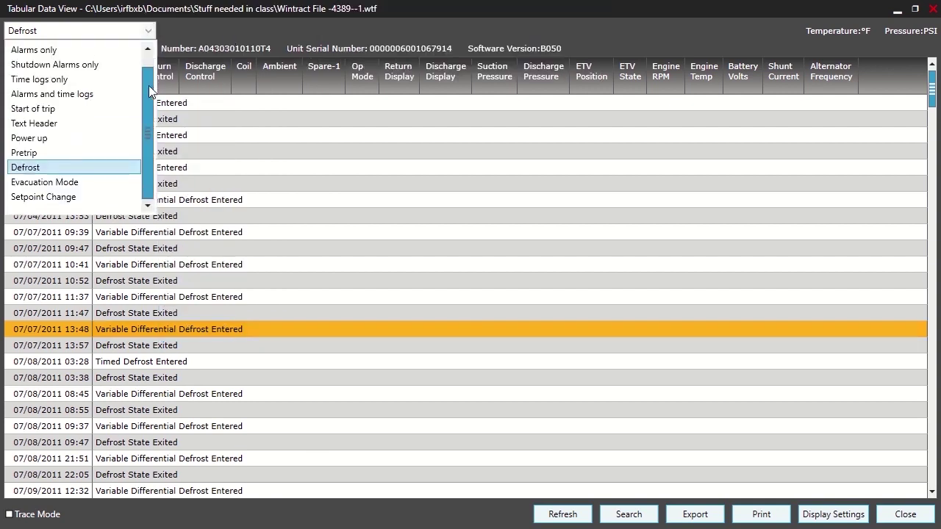
{"action": "scroll", "coordinate": [144, 46], "scroll_direction": "up", "scroll_amount": 1}
{"action": "left_click", "coordinate": [33, 50]}
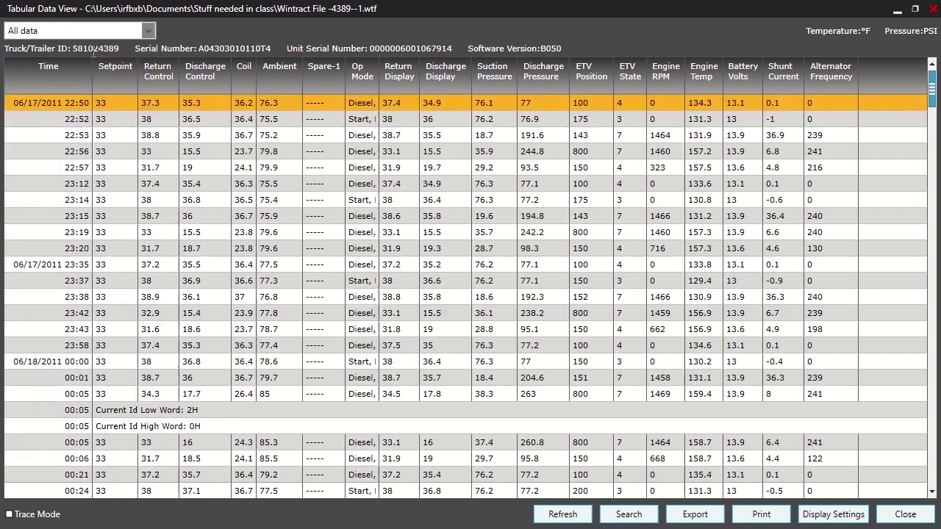
{"action": "right_click", "coordinate": [315, 155]}
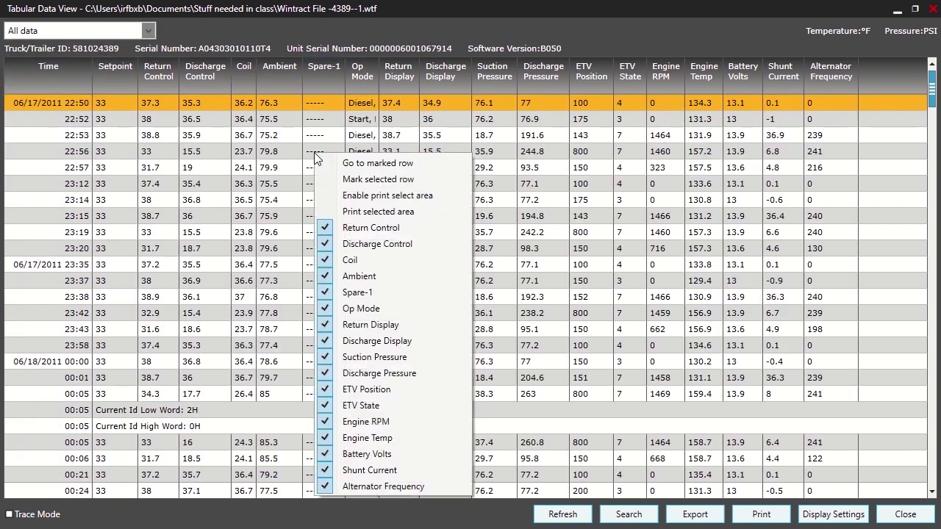
{"action": "left_click", "coordinate": [353, 163]}
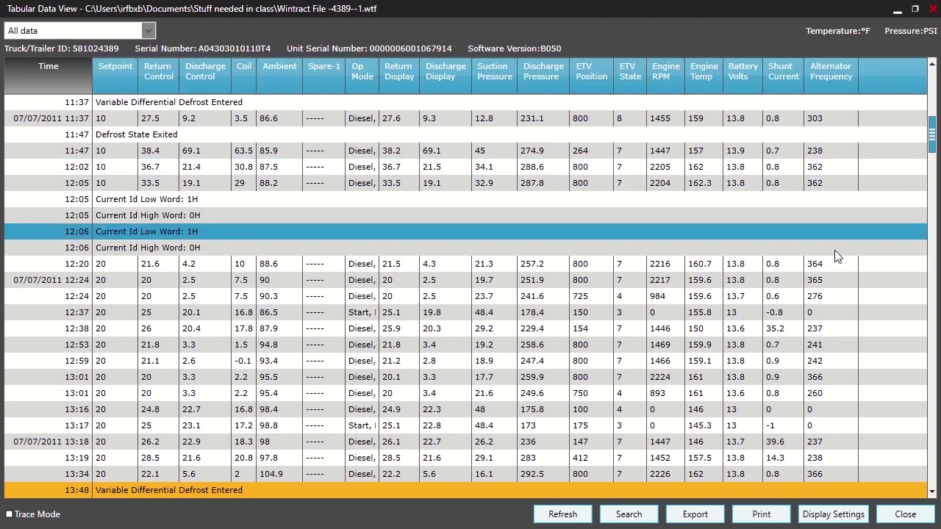
{"action": "left_click", "coordinate": [932, 494]}
{"action": "left_click", "coordinate": [931, 494]}
{"action": "left_click", "coordinate": [932, 494]}
{"action": "left_click", "coordinate": [932, 494]}
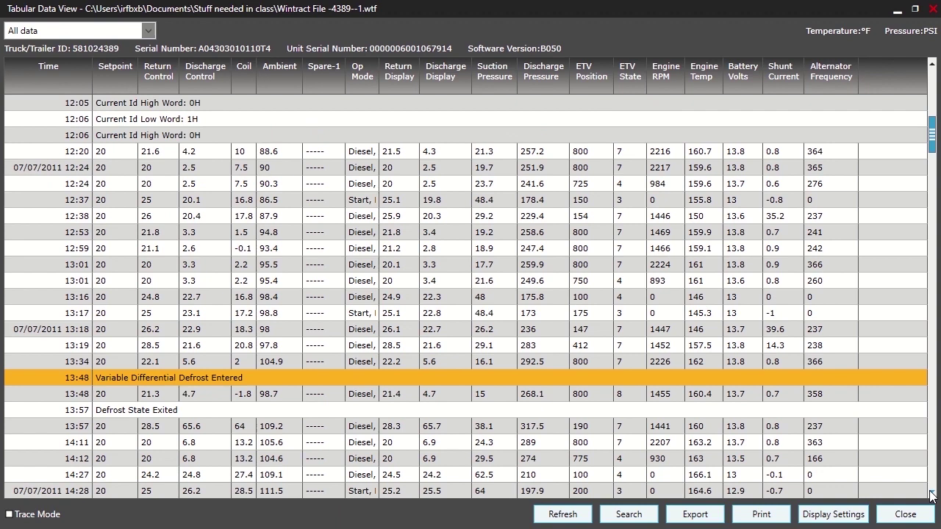
Browse the table's data filter options down to Setpoint Change.
{"action": "left_click", "coordinate": [151, 31]}
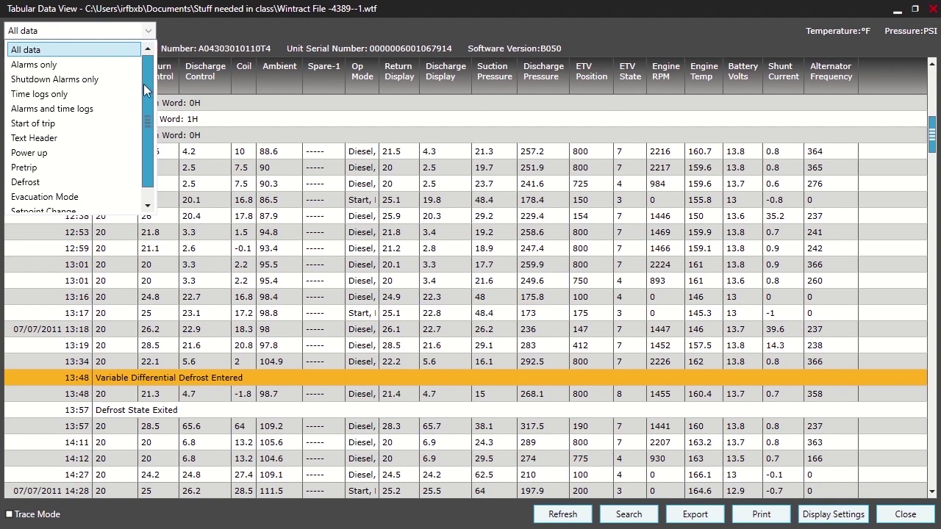
{"action": "left_click_drag", "start_coordinate": [147, 90], "coordinate": [149, 136]}
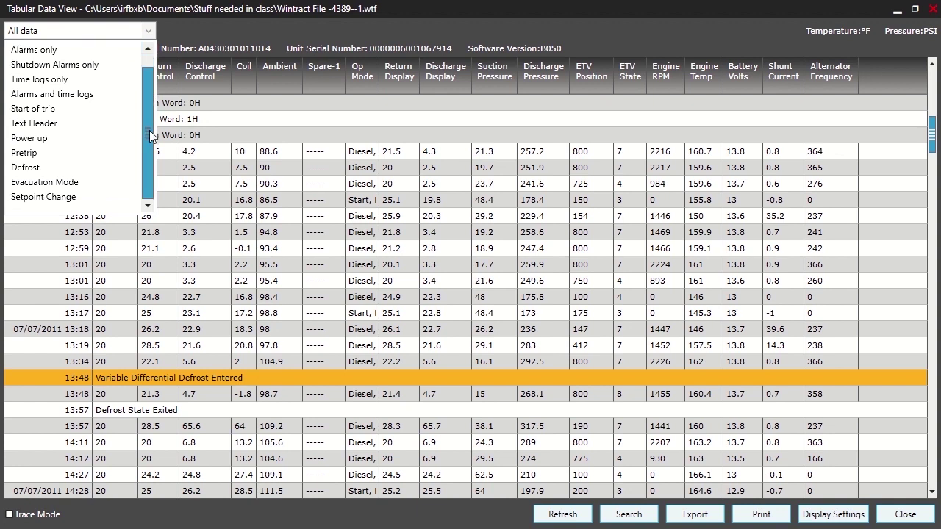